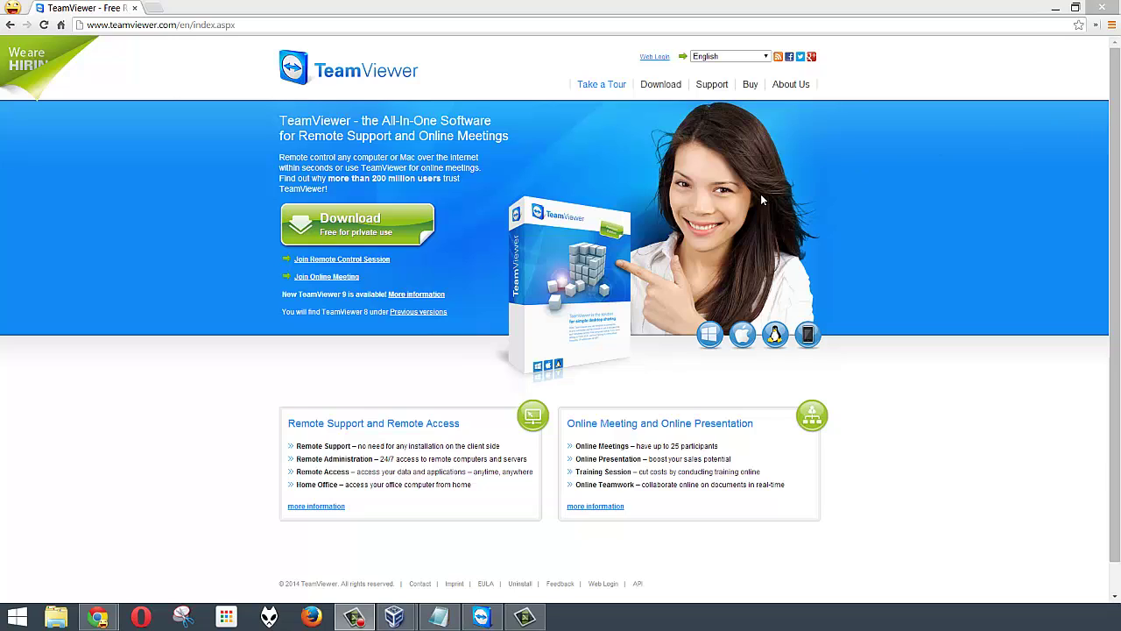
Download the free TeamViewer setup from the Windows download page, noting the QuickSupport product.
click(353, 221)
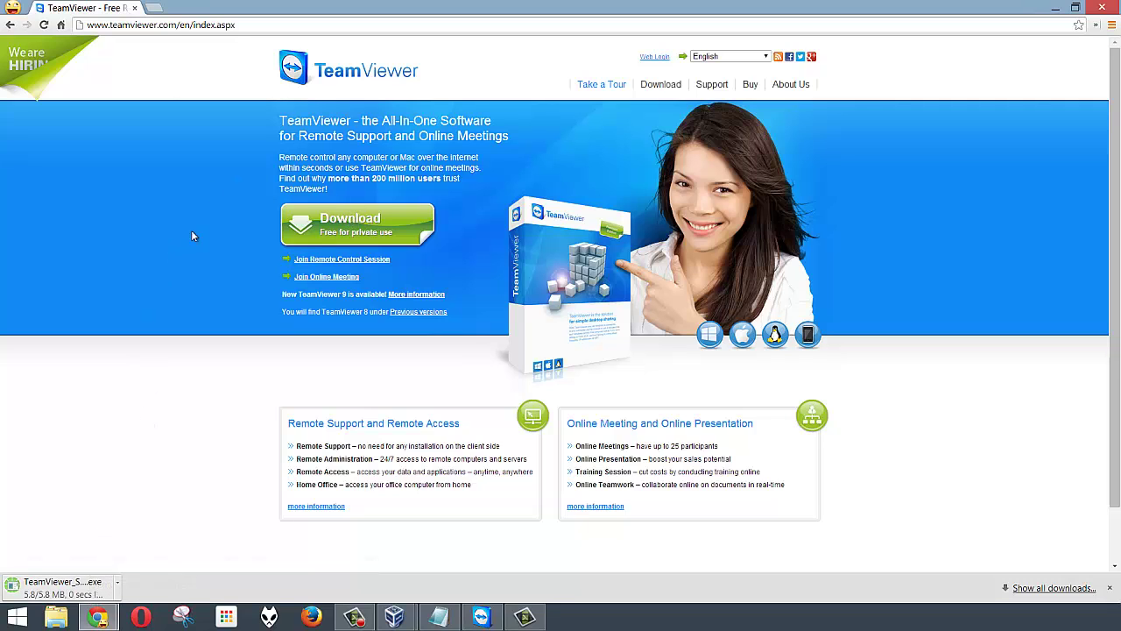
click(660, 84)
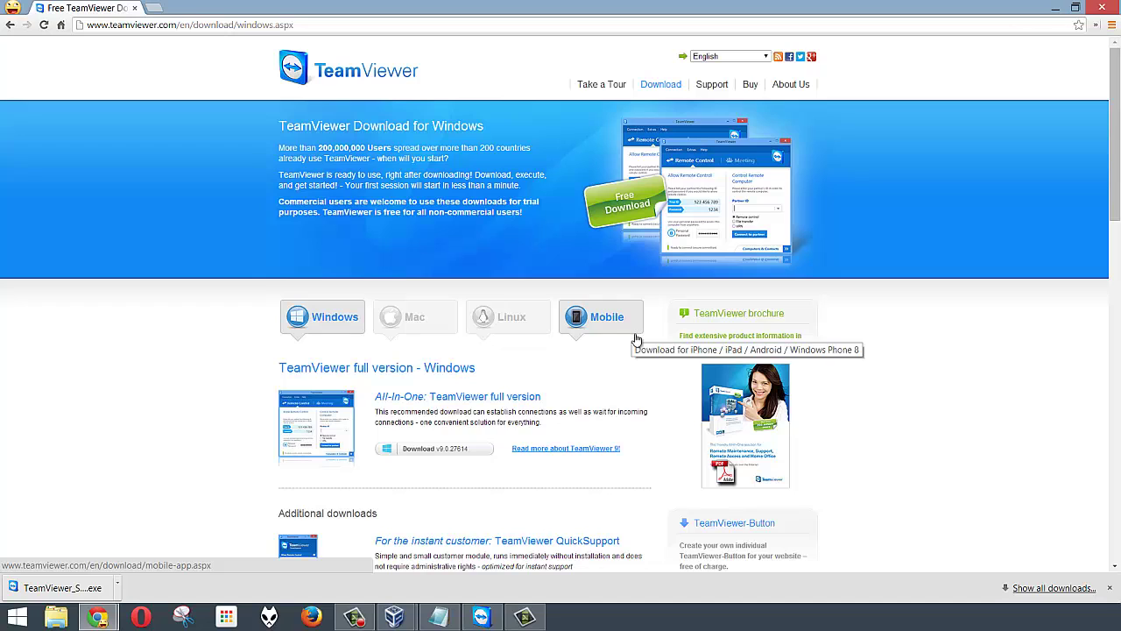
scroll(561, 394, down, 1)
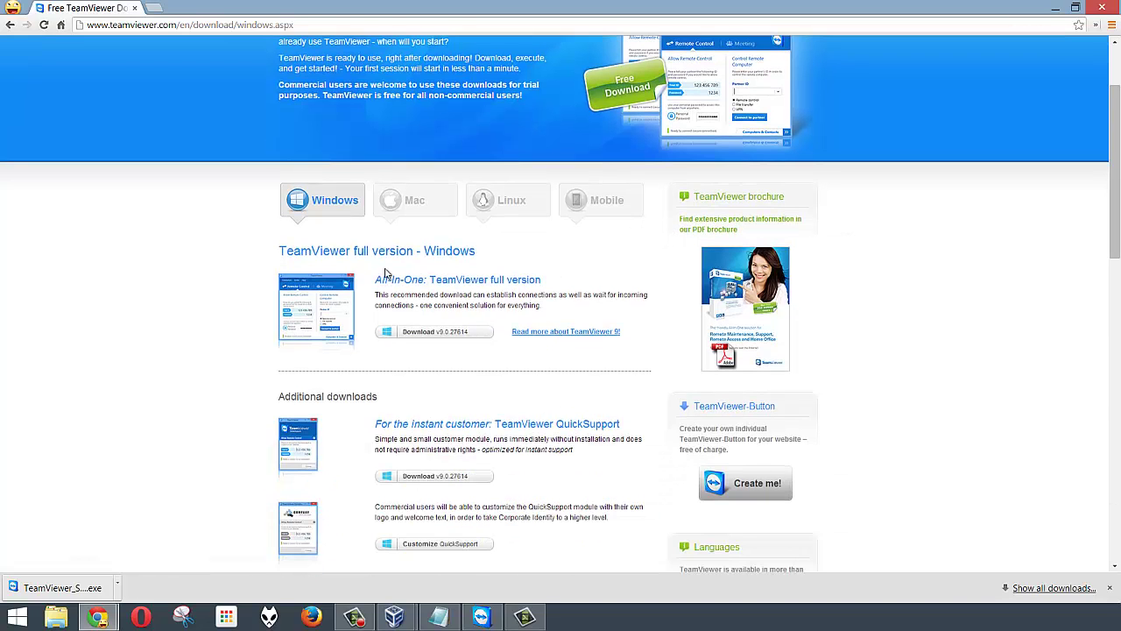
scroll(420, 254, down, 2)
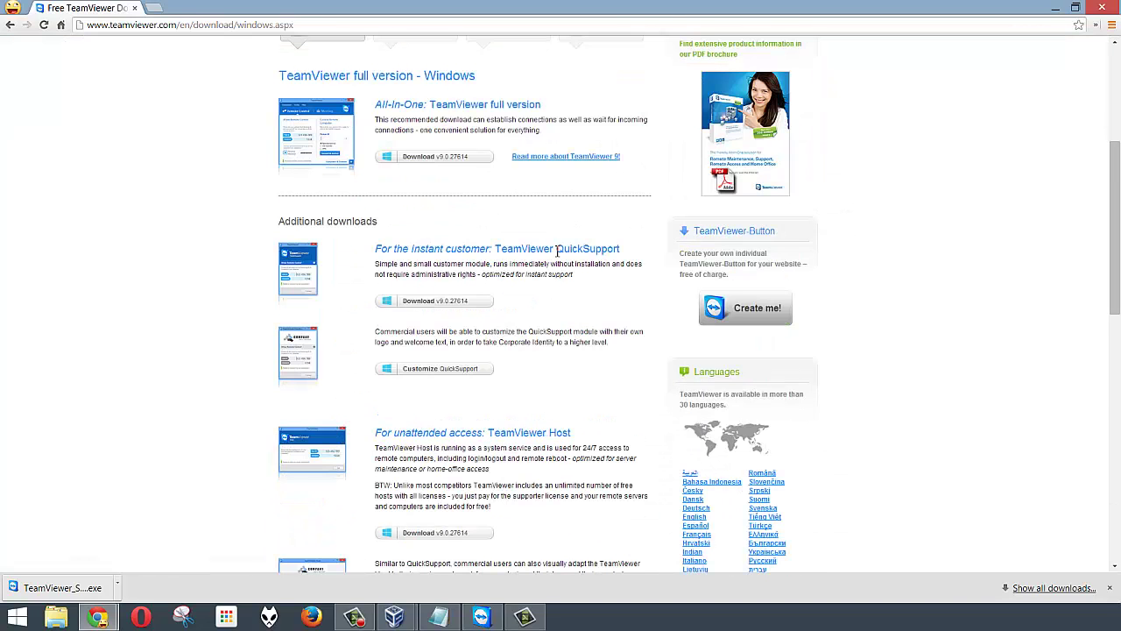
drag(557, 249, 622, 251)
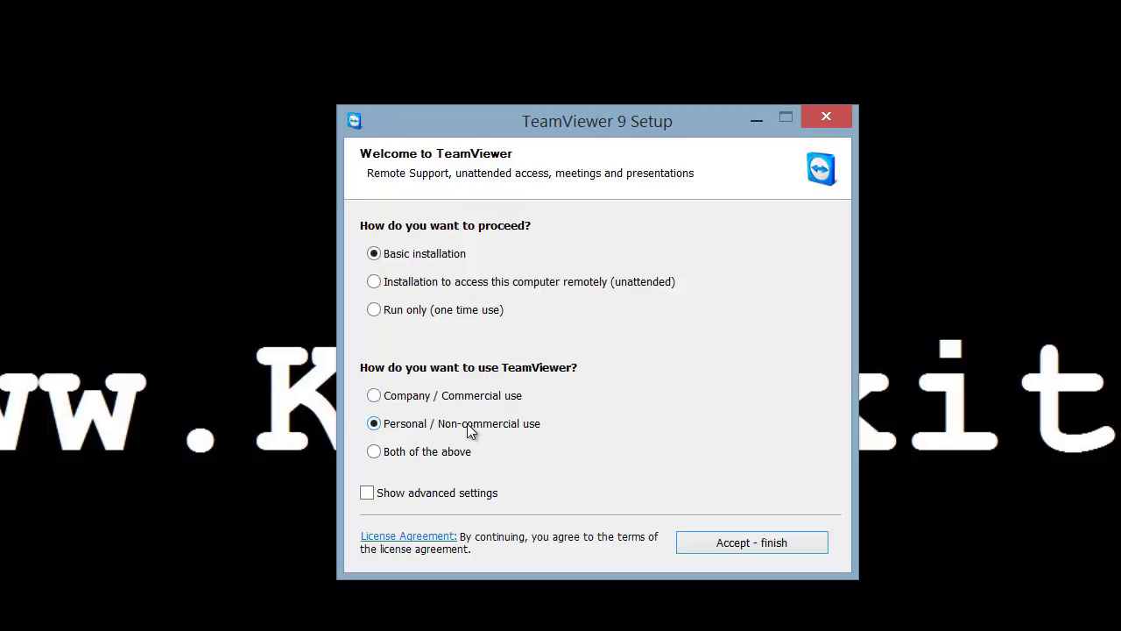
Accept the licence to finish installing, select the Your ID and Password values, then minimize TeamViewer.
click(741, 550)
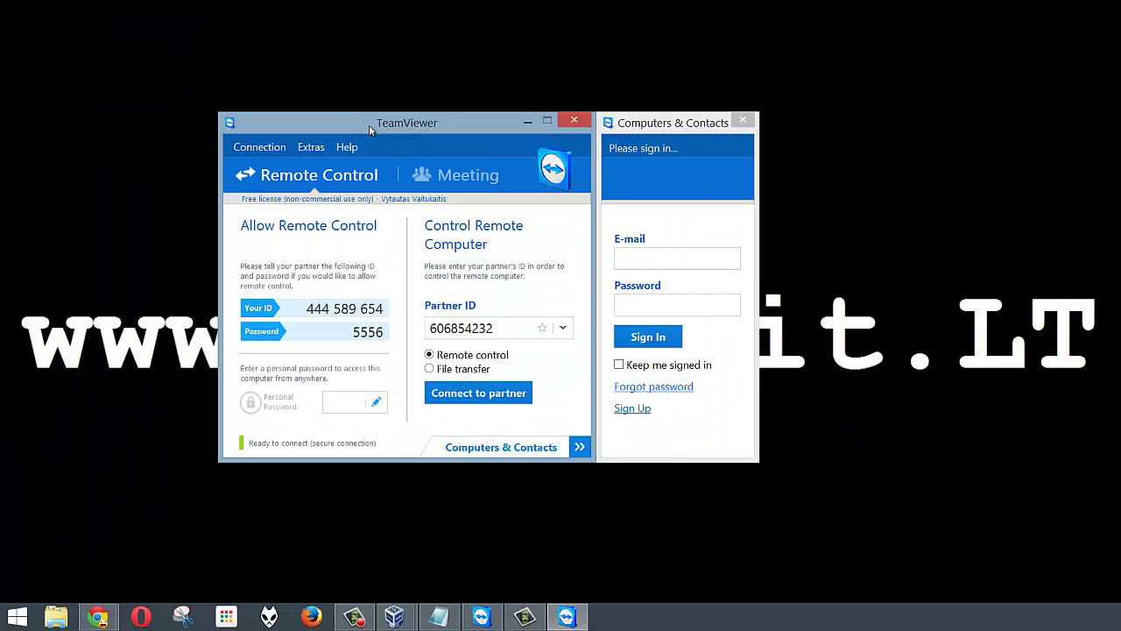
drag(305, 308, 390, 332)
click(364, 335)
click(528, 121)
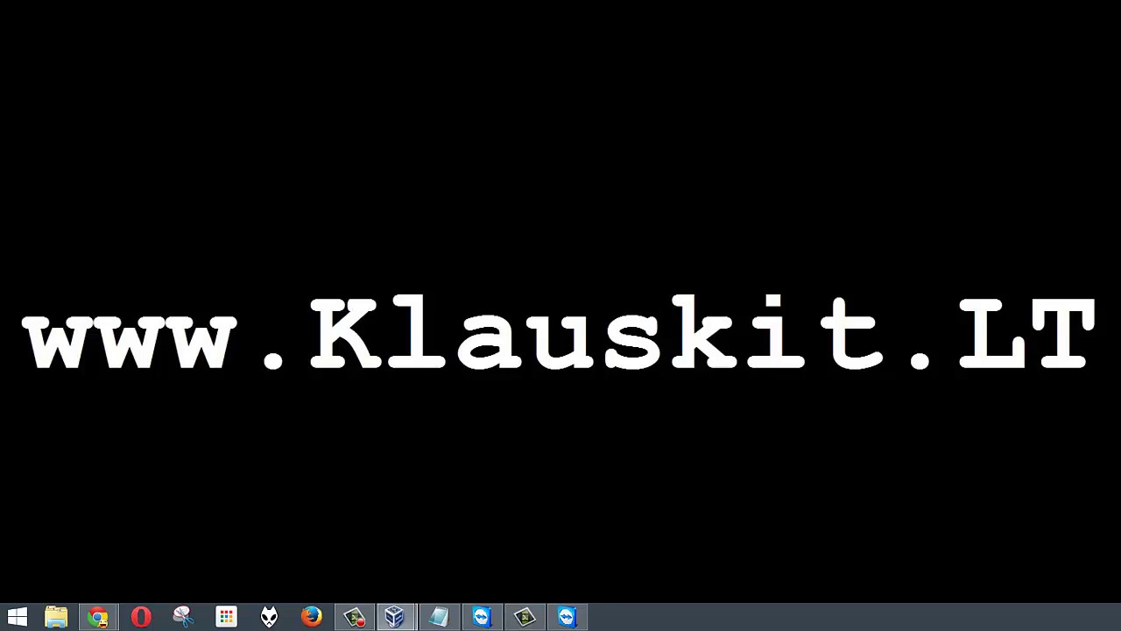
Restore the Ubuntu virtual machine and unlock the session with the account password.
click(394, 617)
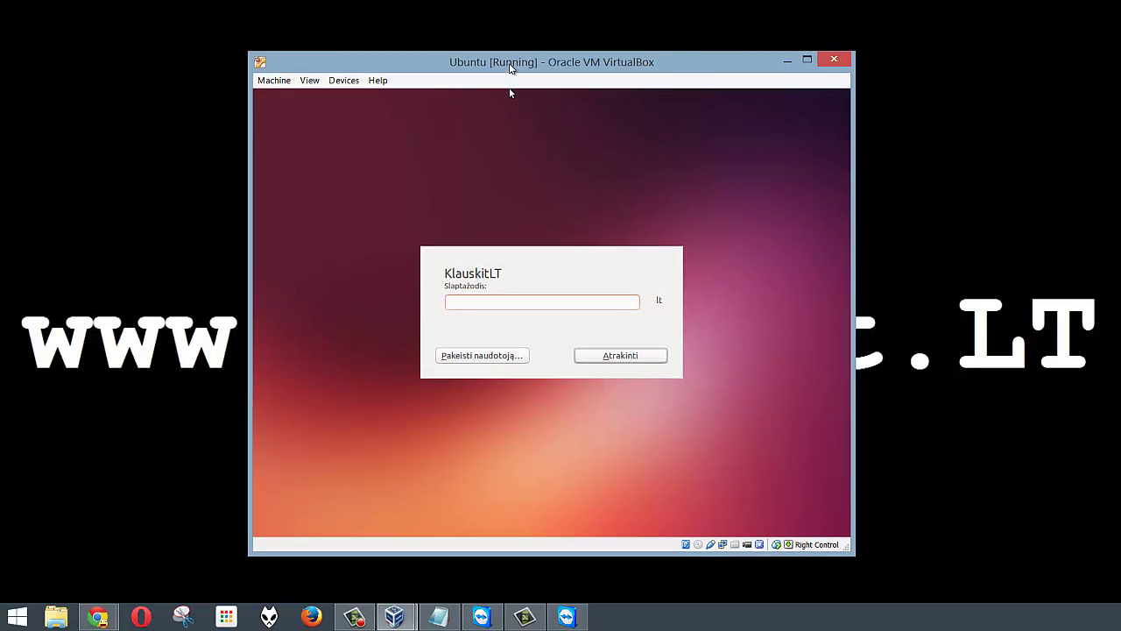
text(••••••)
key(Return)
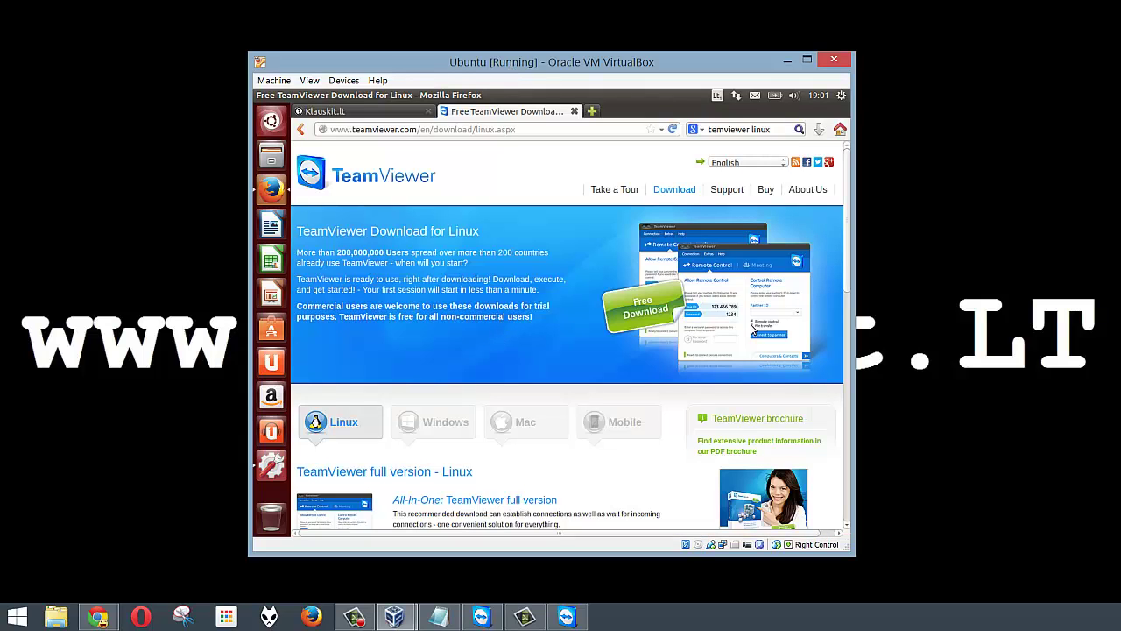
Download TeamViewer QuickSupport from the Linux download page in Firefox.
scroll(848, 292, down, 1)
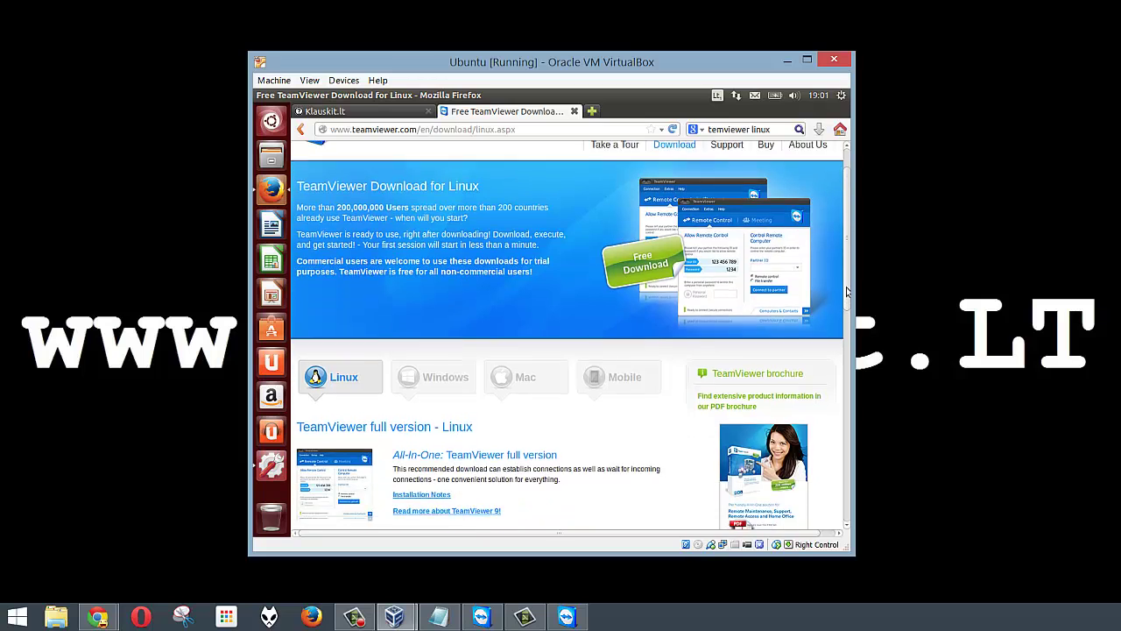
drag(847, 292, 848, 348)
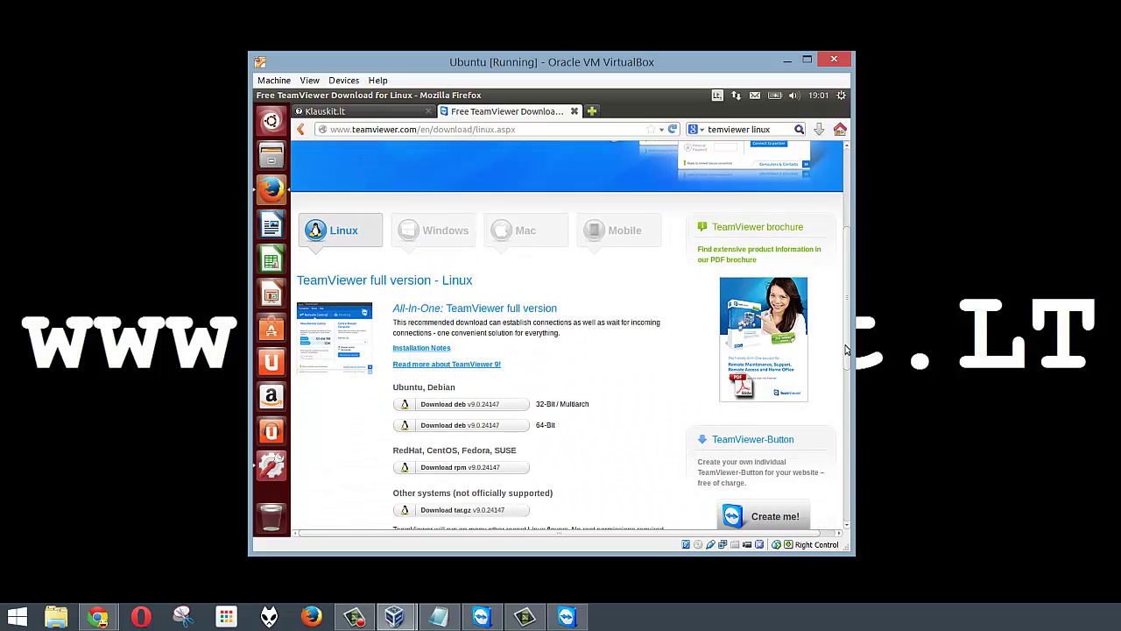
drag(846, 349, 846, 386)
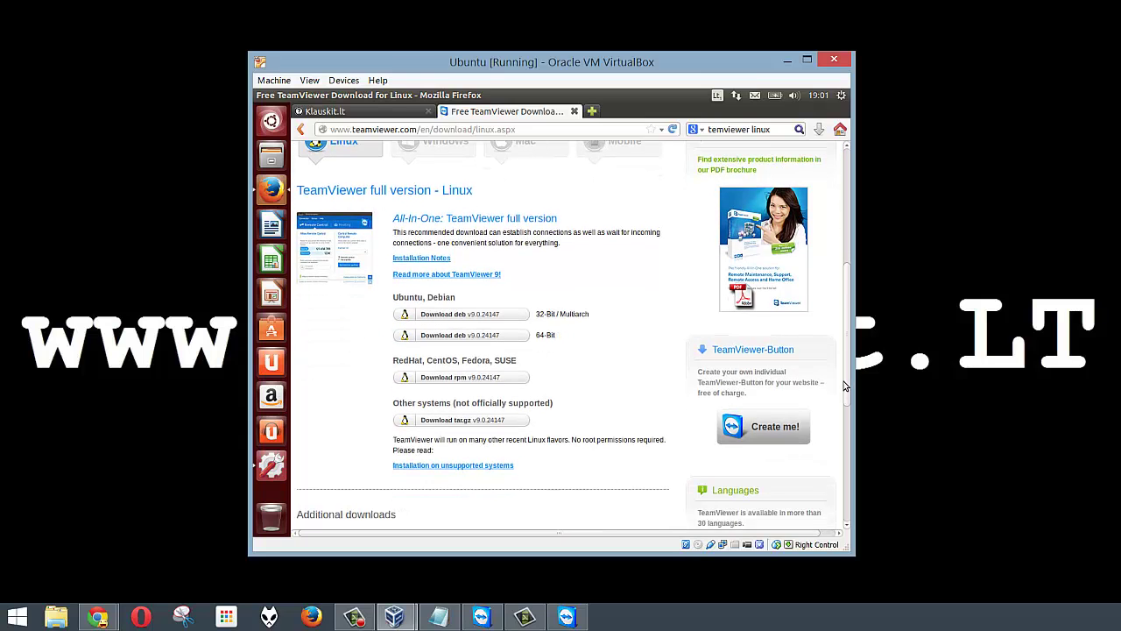
scroll(848, 324, down, 3)
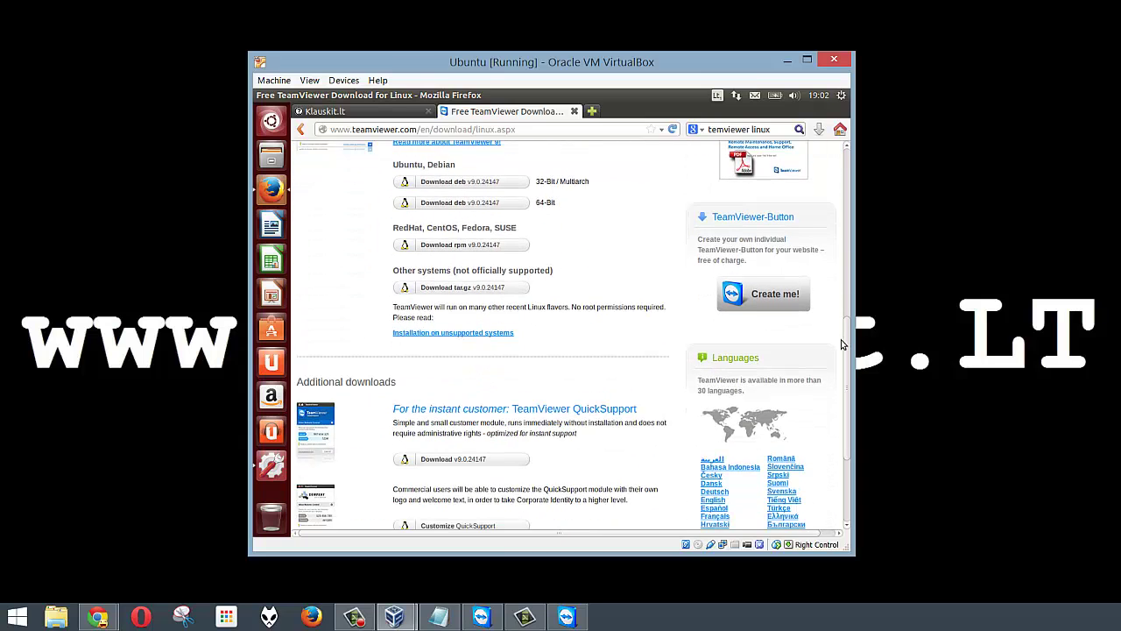
scroll(734, 361, down, 2)
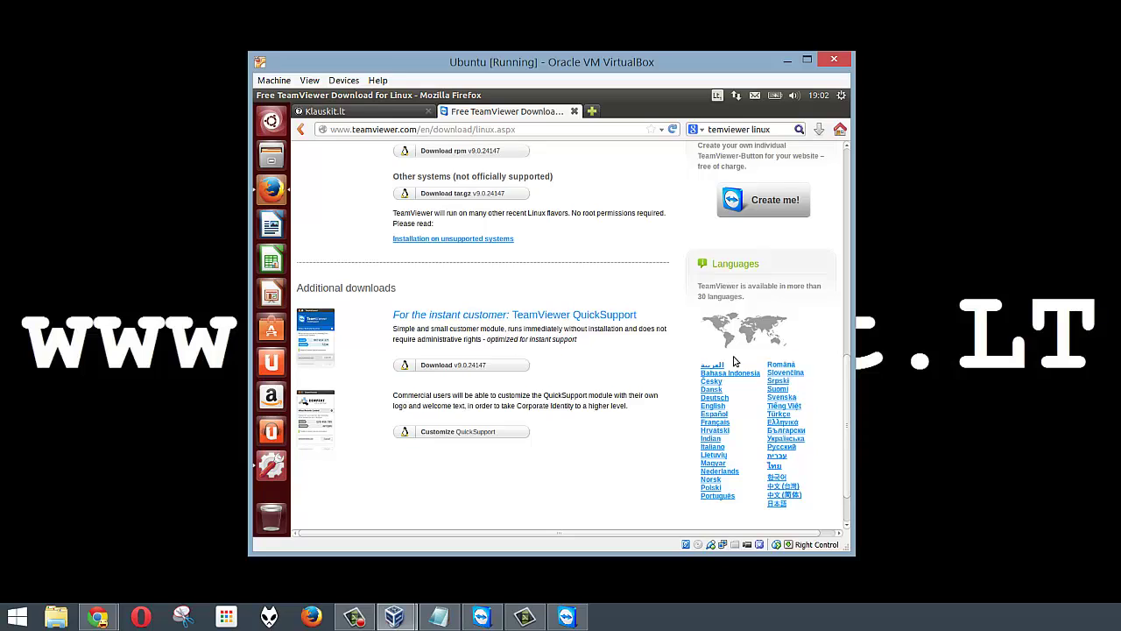
click(438, 369)
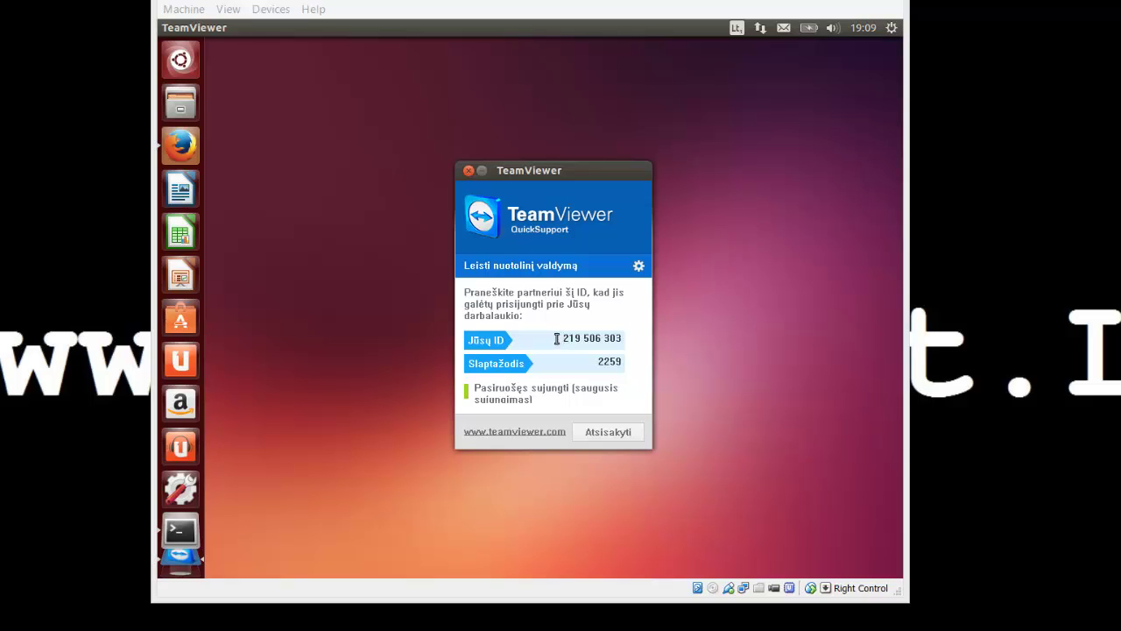
Select the QuickSupport ID, then place Windows TeamViewer lower left and the Ubuntu window right.
drag(561, 338, 632, 340)
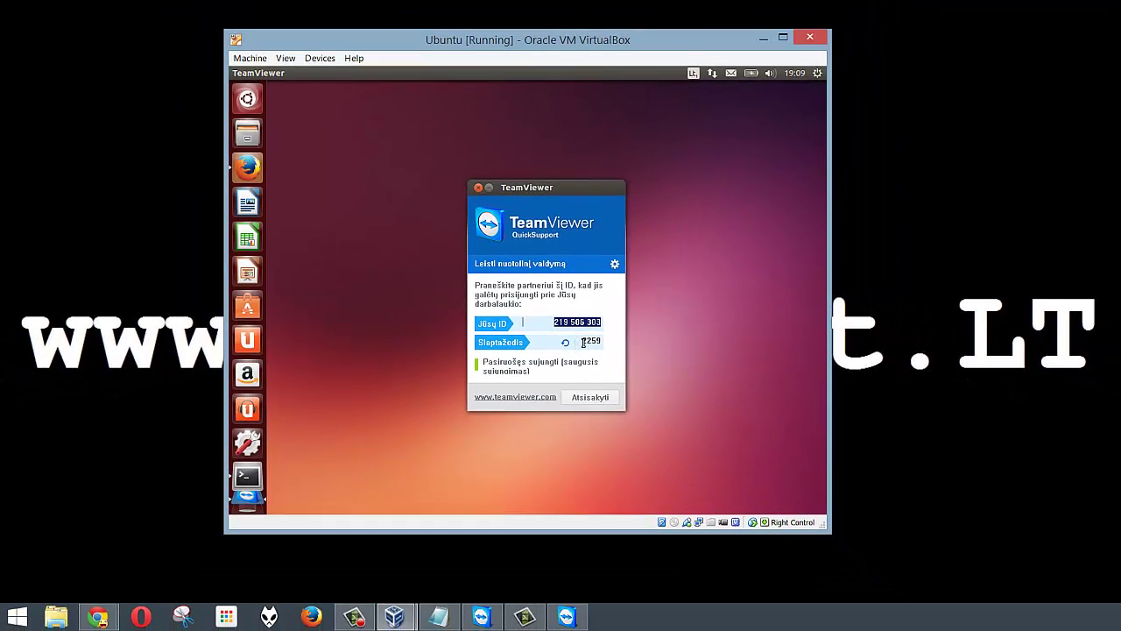
click(567, 617)
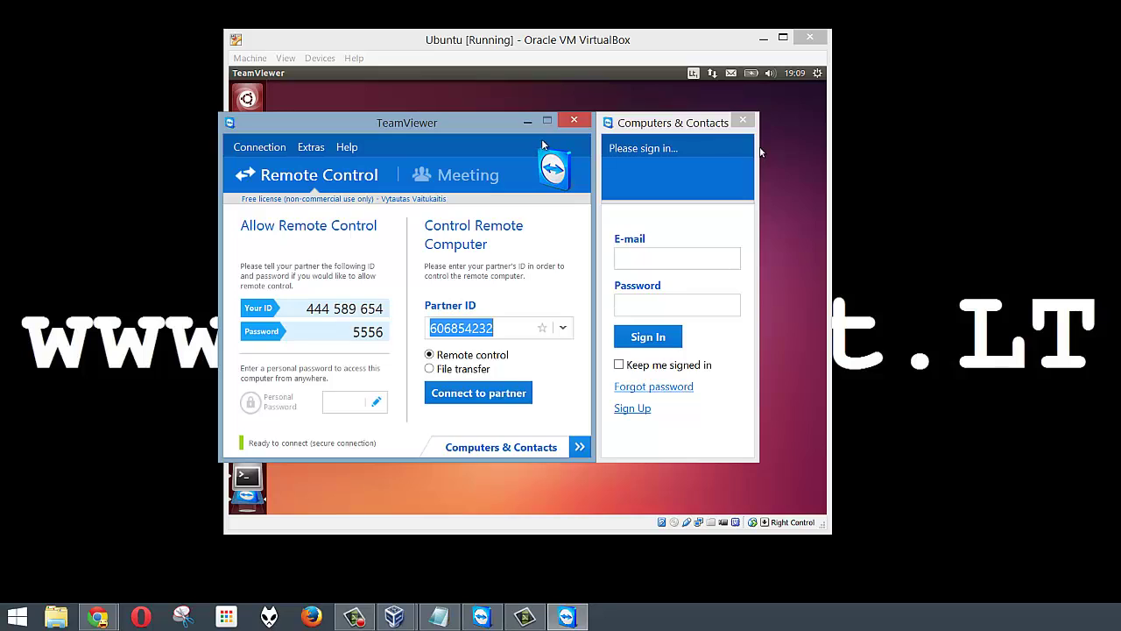
drag(458, 141, 248, 258)
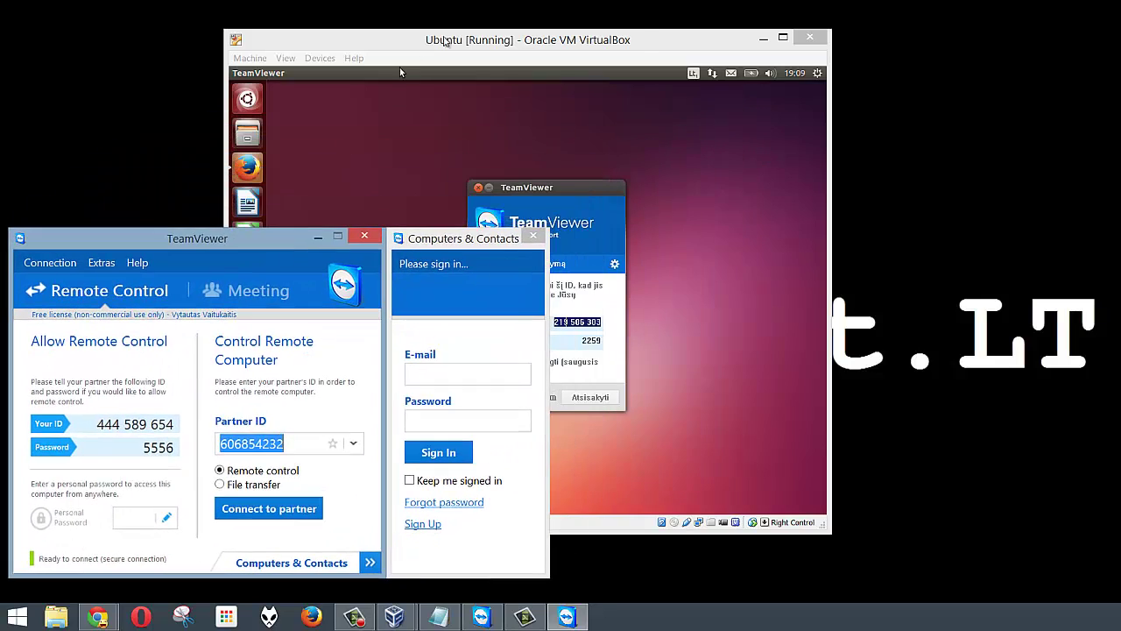
drag(444, 40, 725, 18)
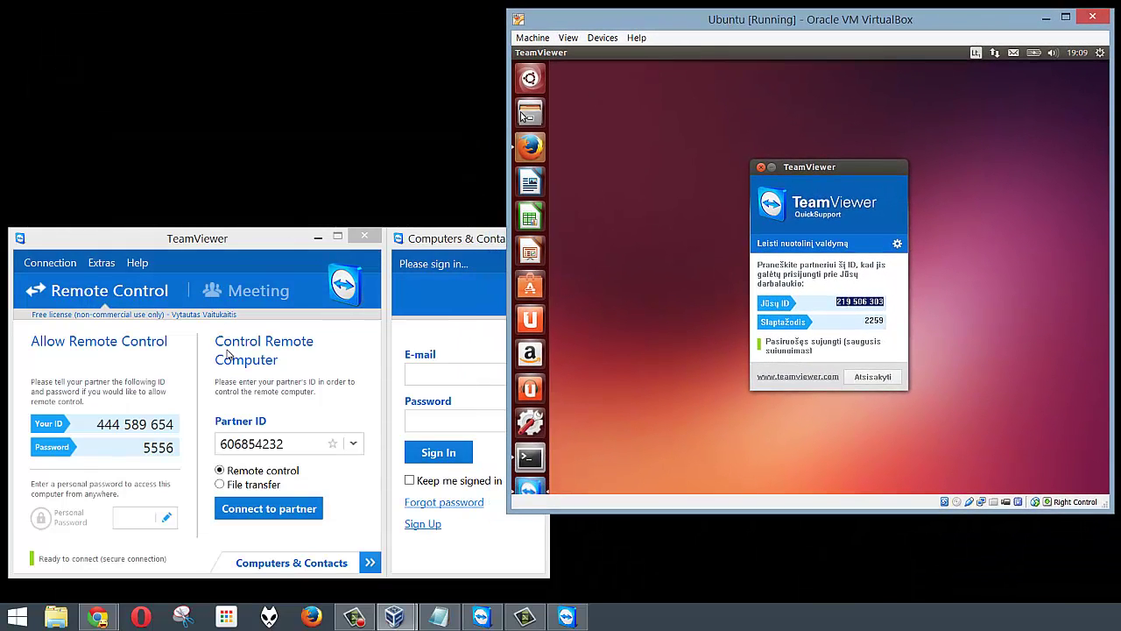
Replace the Partner ID with the Ubuntu machine's QuickSupport ID and connect to the partner.
click(259, 444)
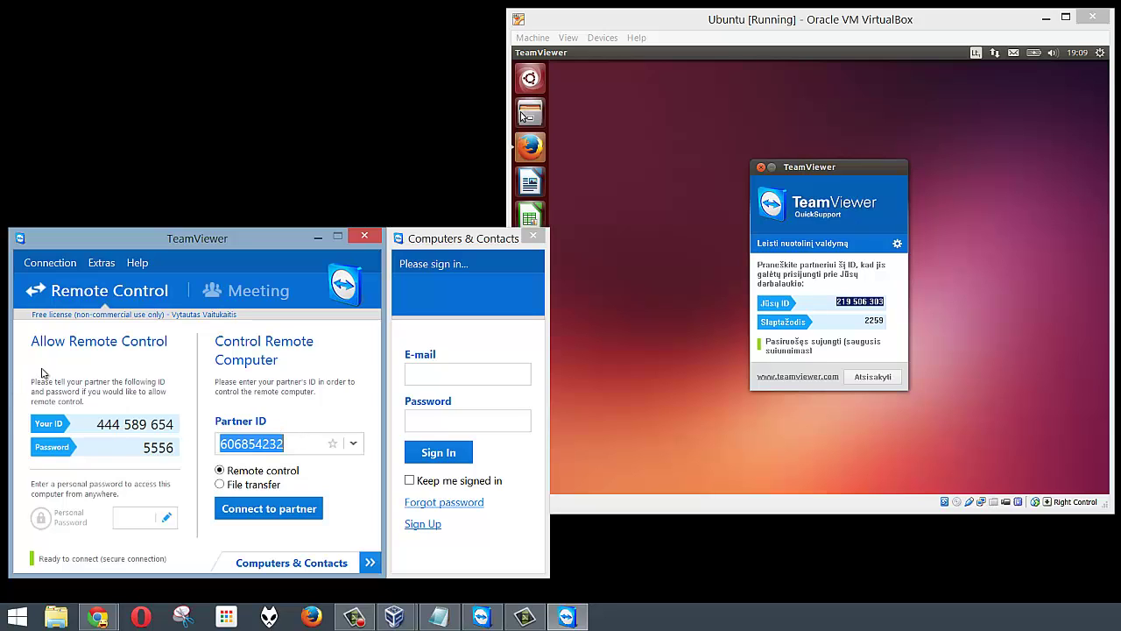
text(219)
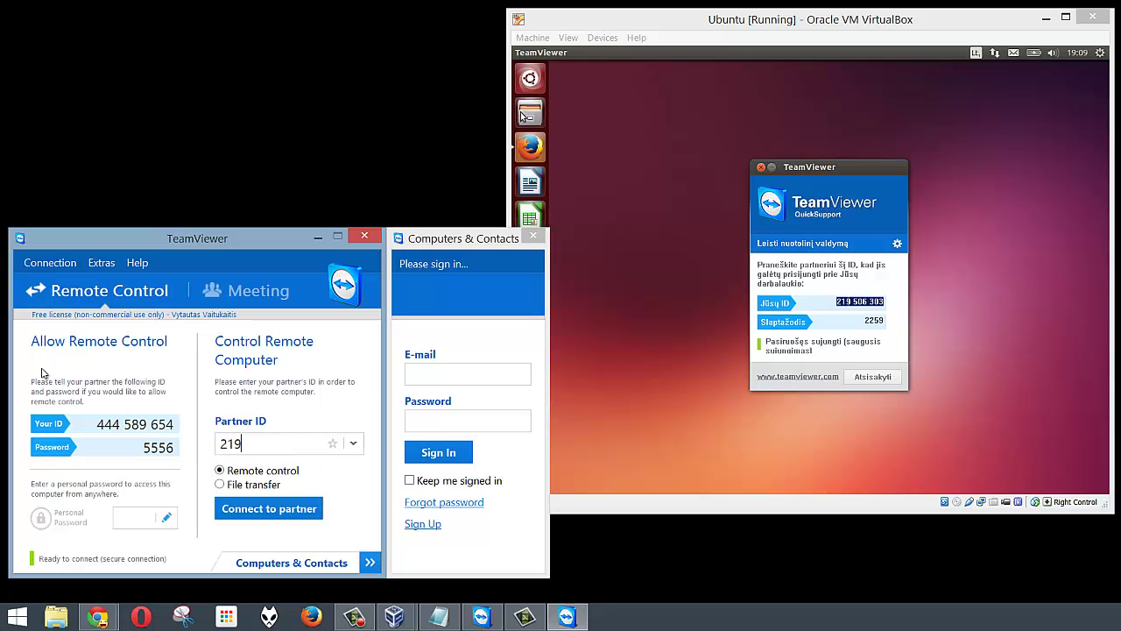
text(506303)
click(297, 516)
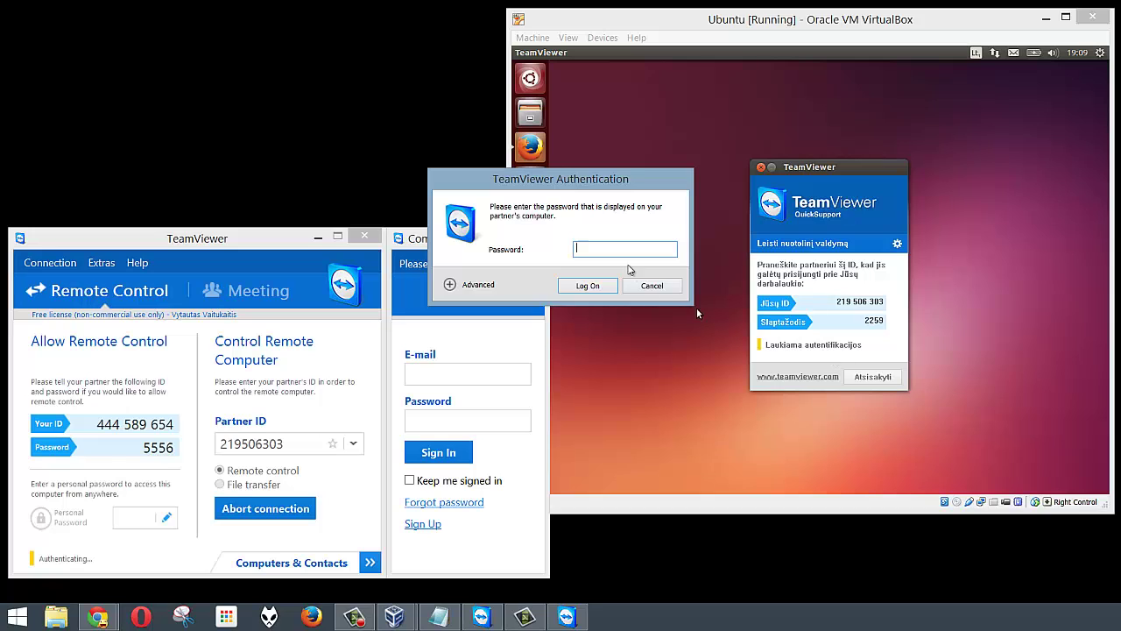
Enter the partner's session password in the Authentication dialog and log on.
drag(604, 179, 345, 178)
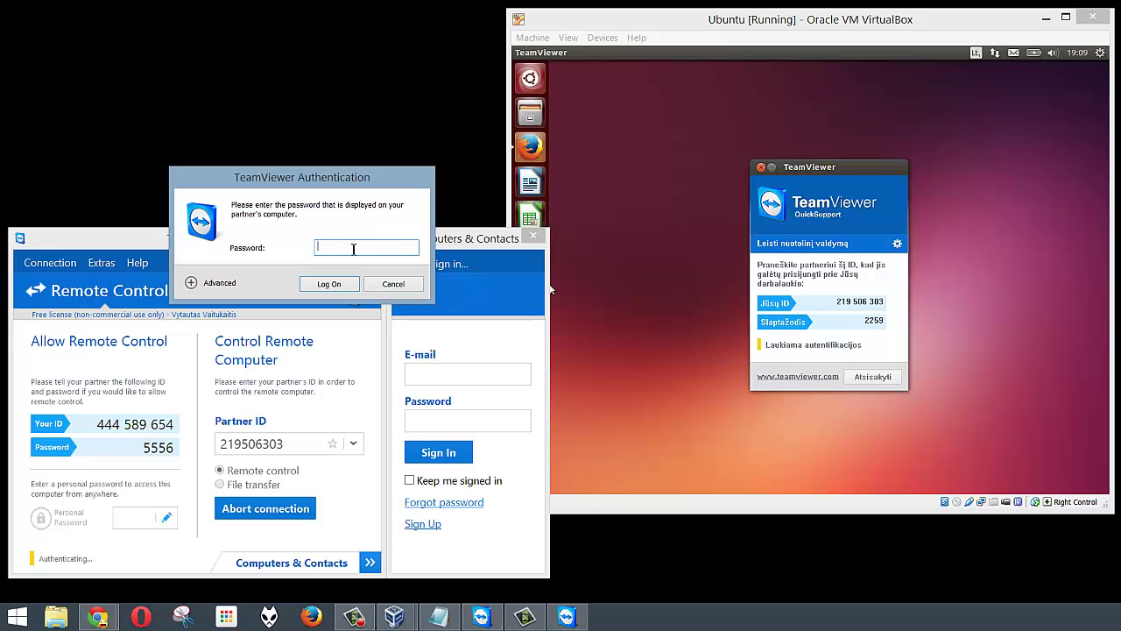
click(1045, 17)
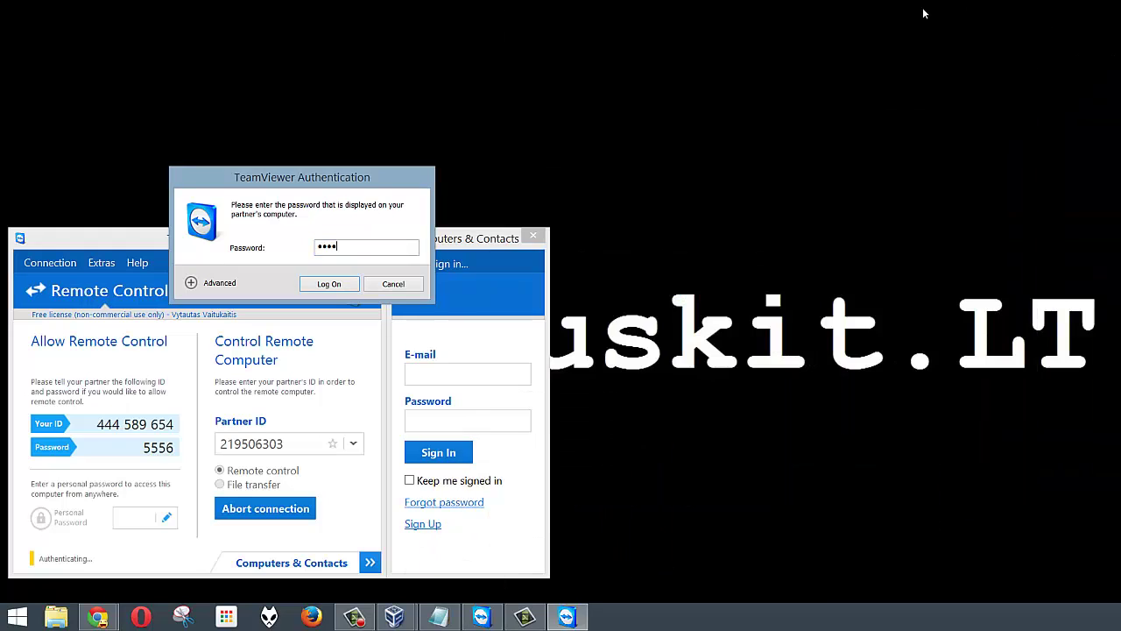
click(378, 253)
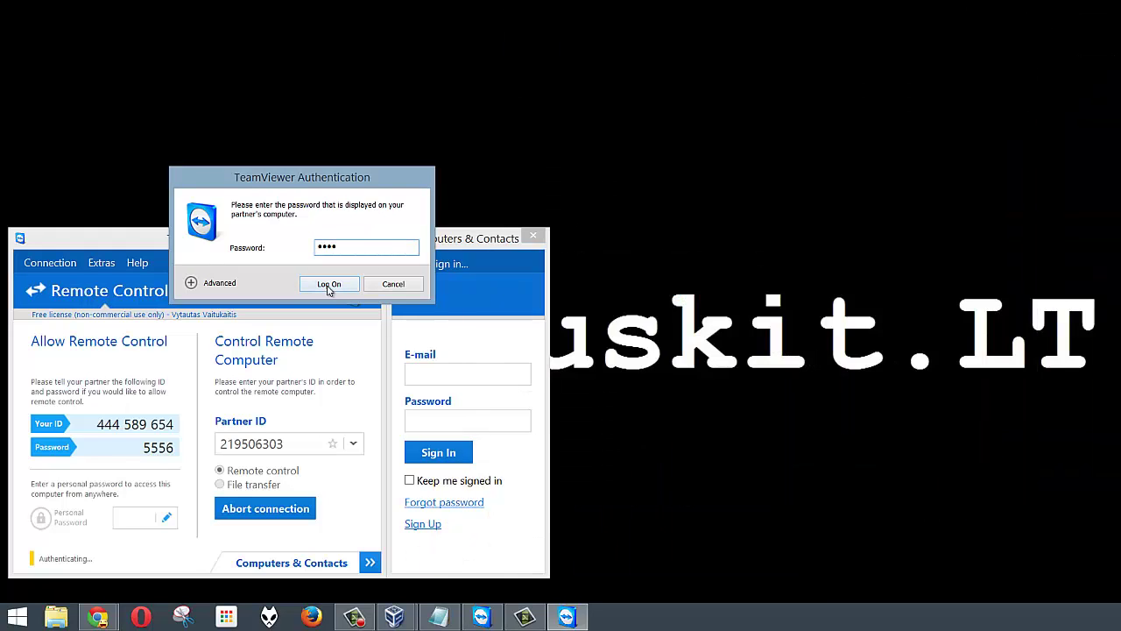
click(329, 286)
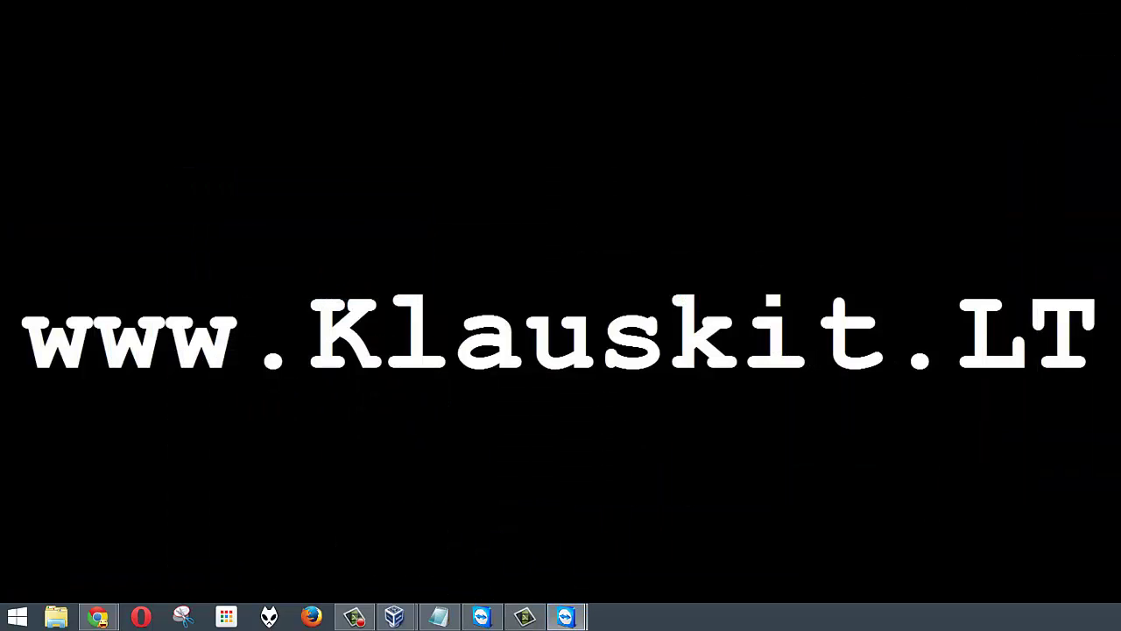
Centre the remote session window, collapse its toolbar, hide the side panel, and restore VirtualBox.
drag(1120, 142, 535, 84)
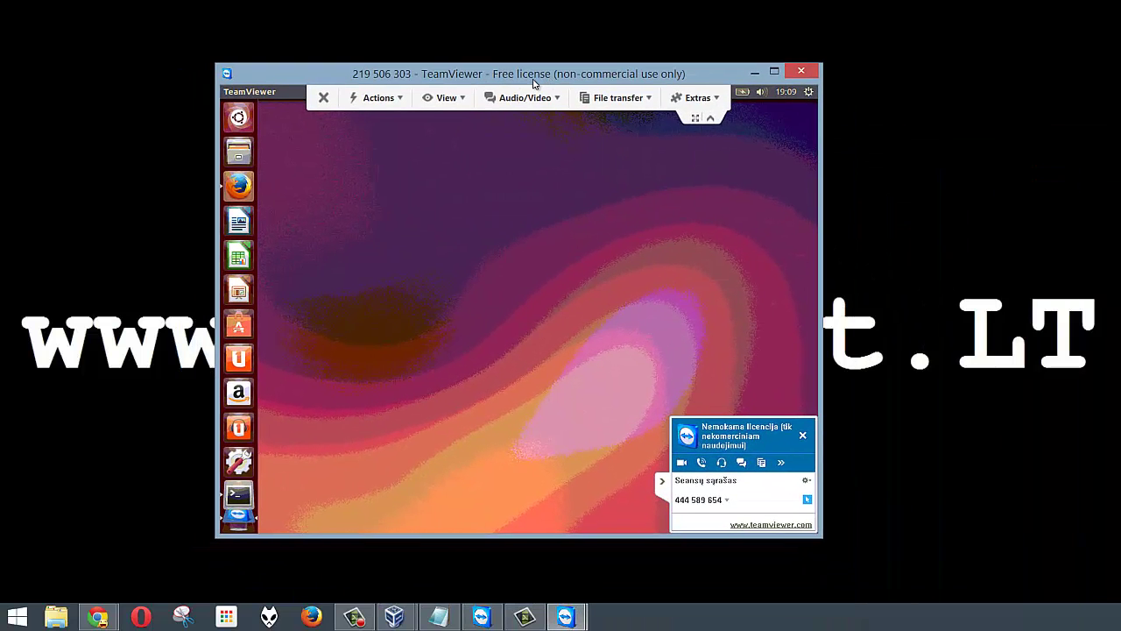
click(709, 119)
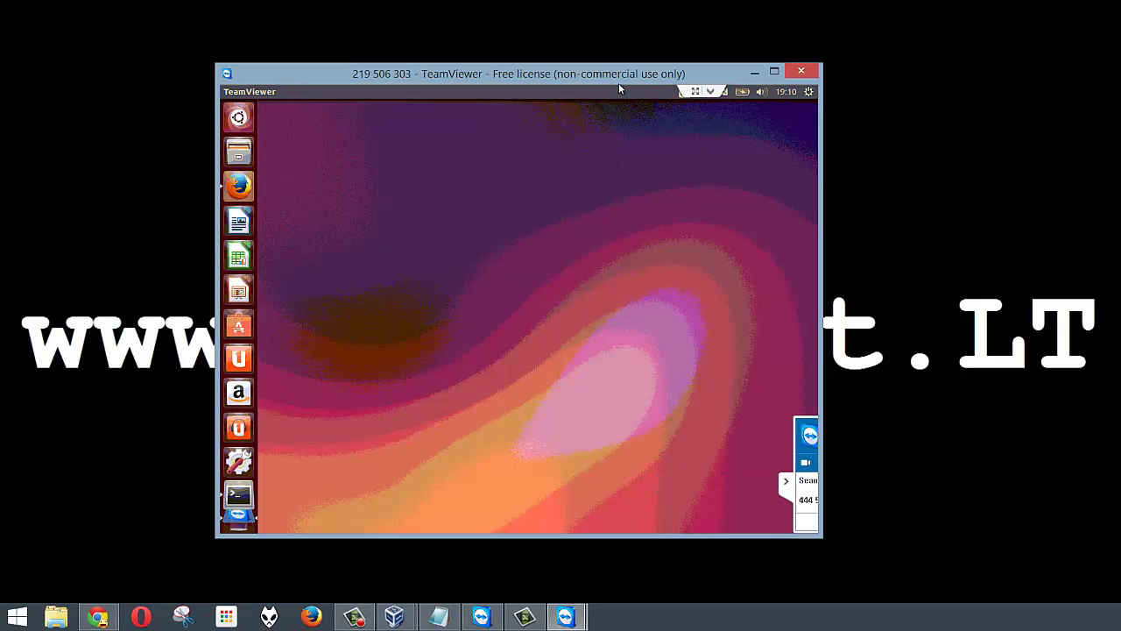
drag(608, 75, 438, 120)
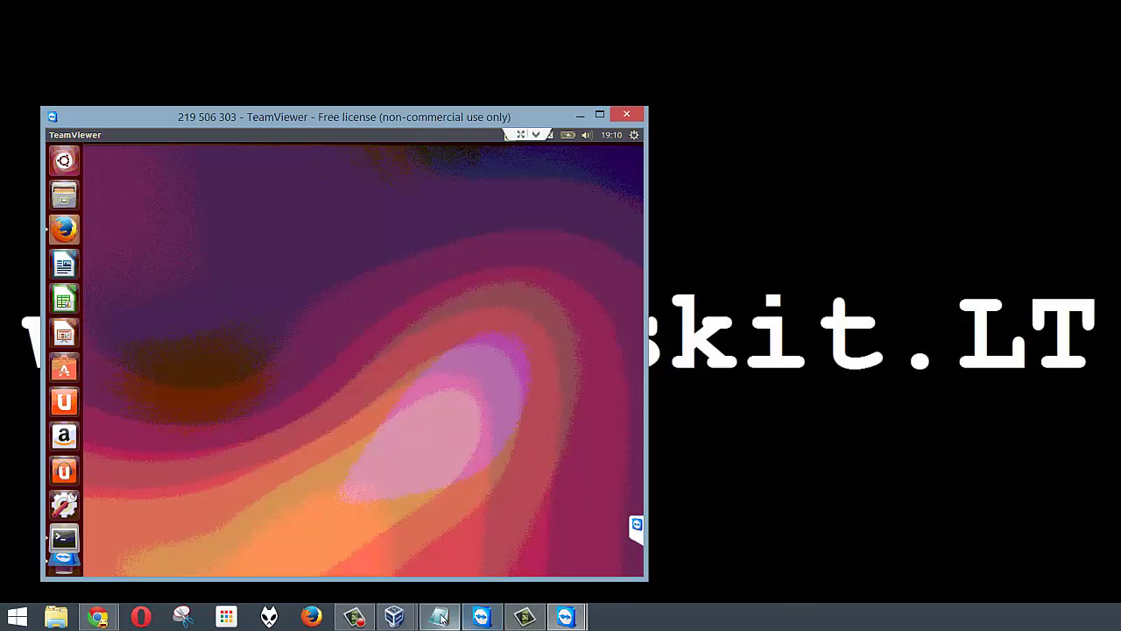
click(473, 561)
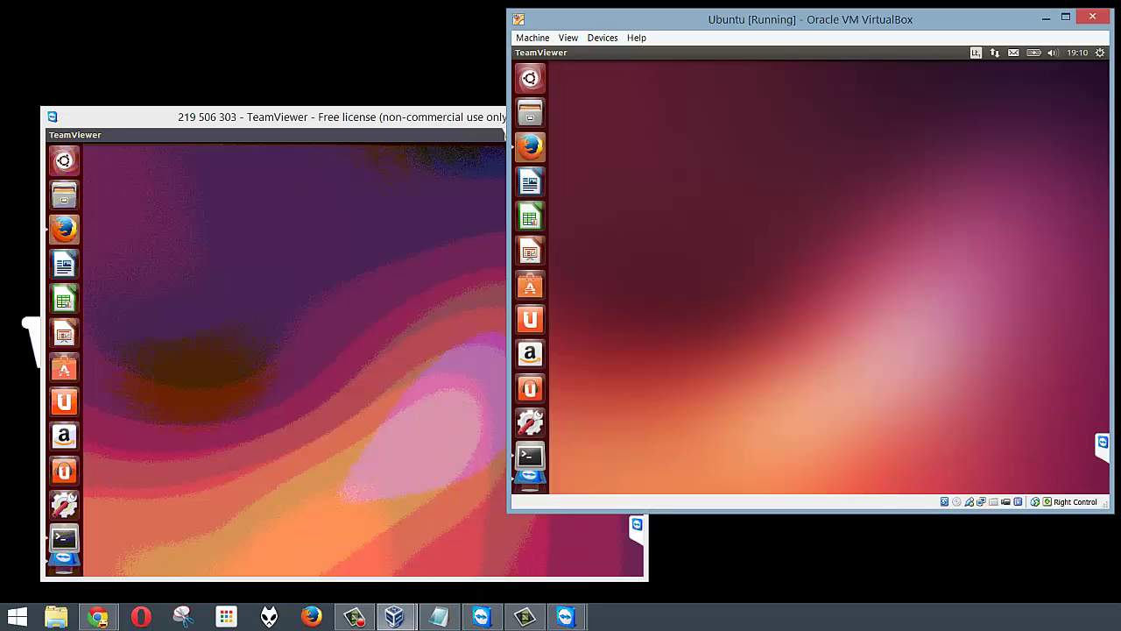
Expand and collapse the session list panel, then bring the remote session window forward.
click(1104, 447)
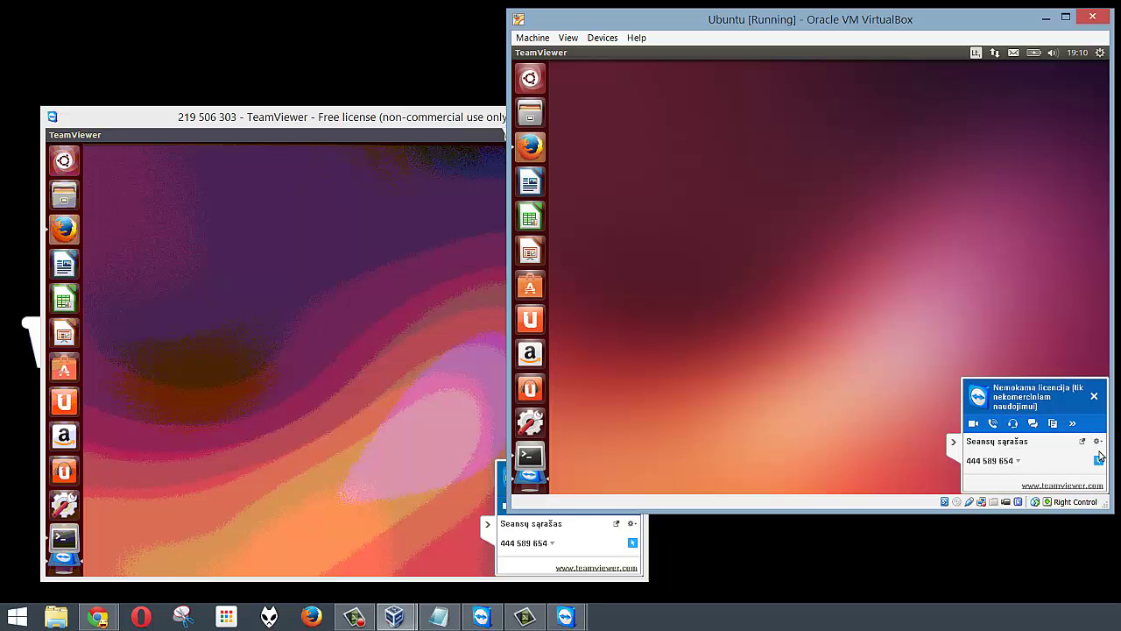
click(954, 448)
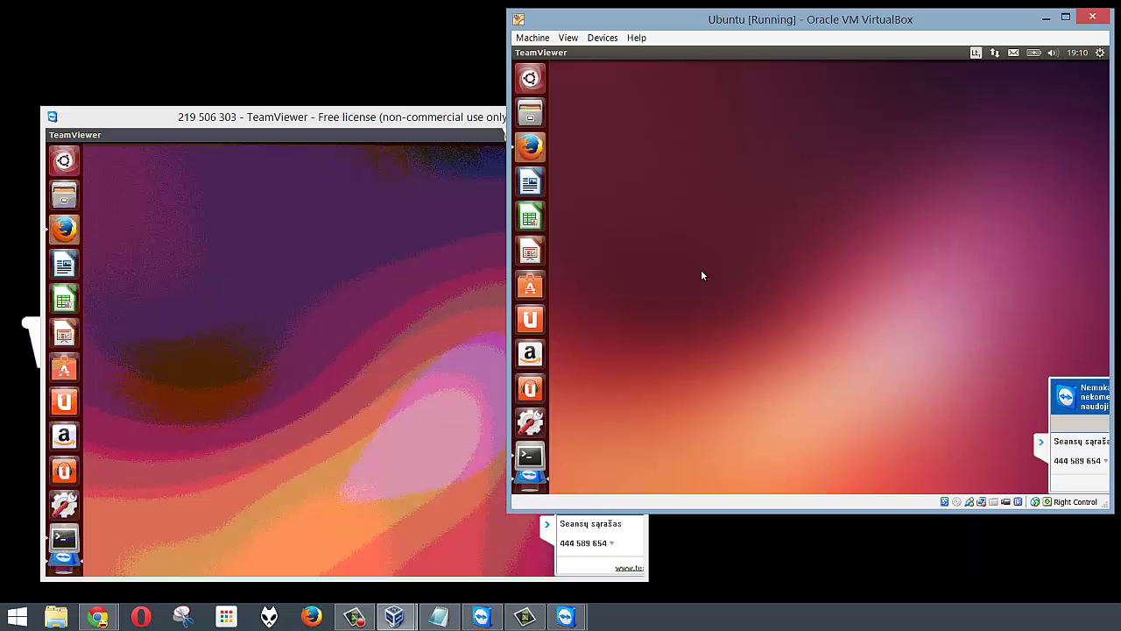
click(452, 338)
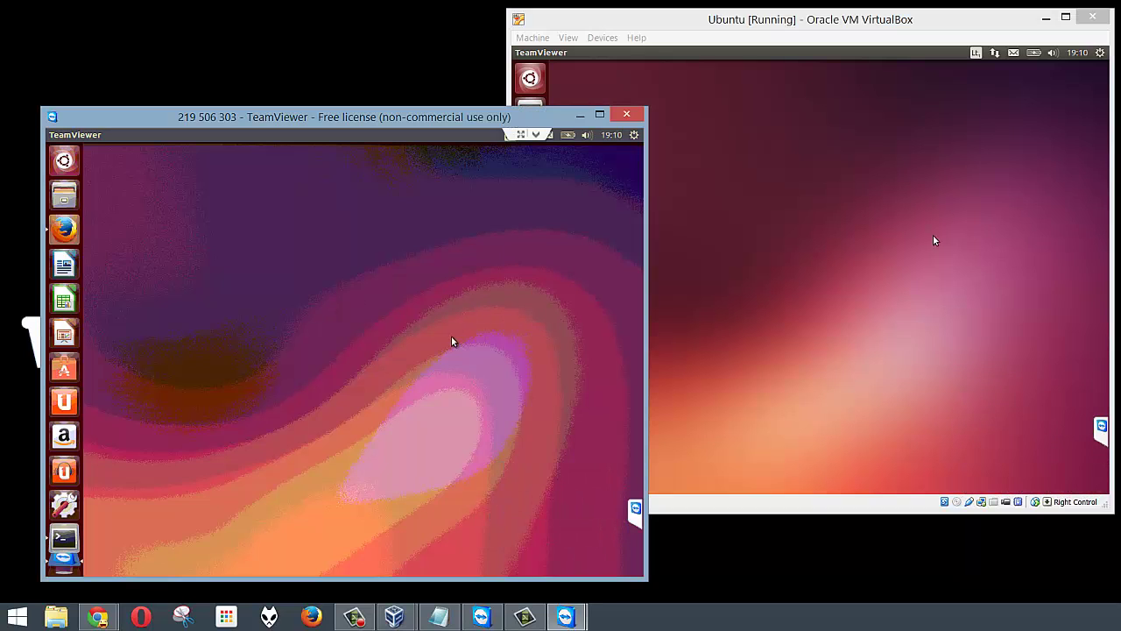
Add a blank document named 'Klauskit lt' on the remote desktop, then minimize both windows.
right_click(500, 273)
mouse_move(453, 297)
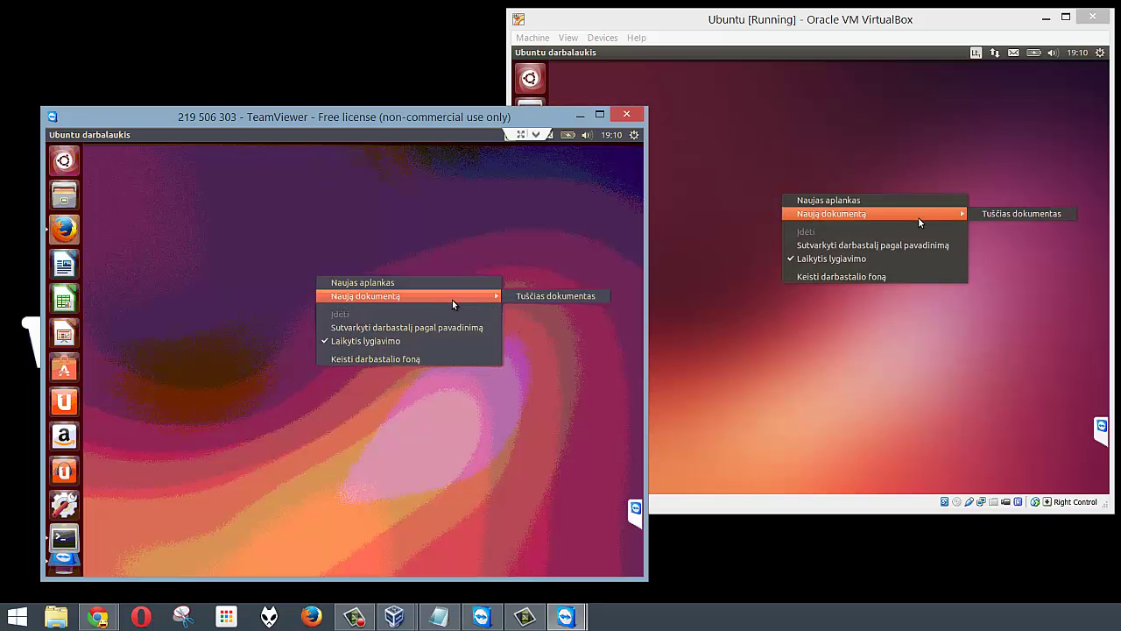
click(542, 298)
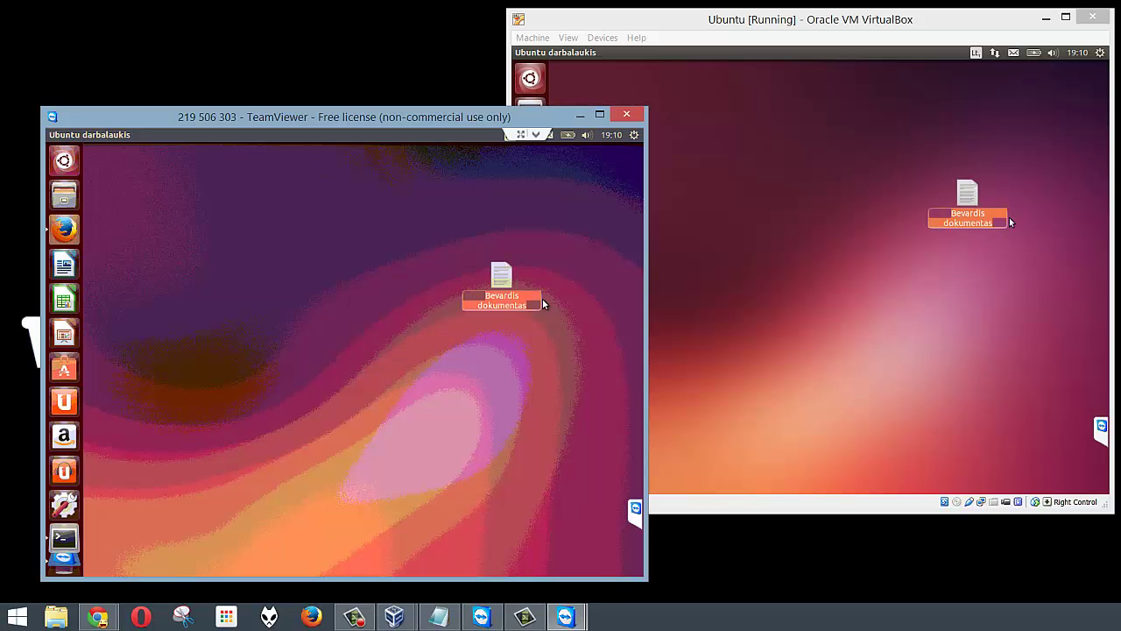
text(Klauskit)
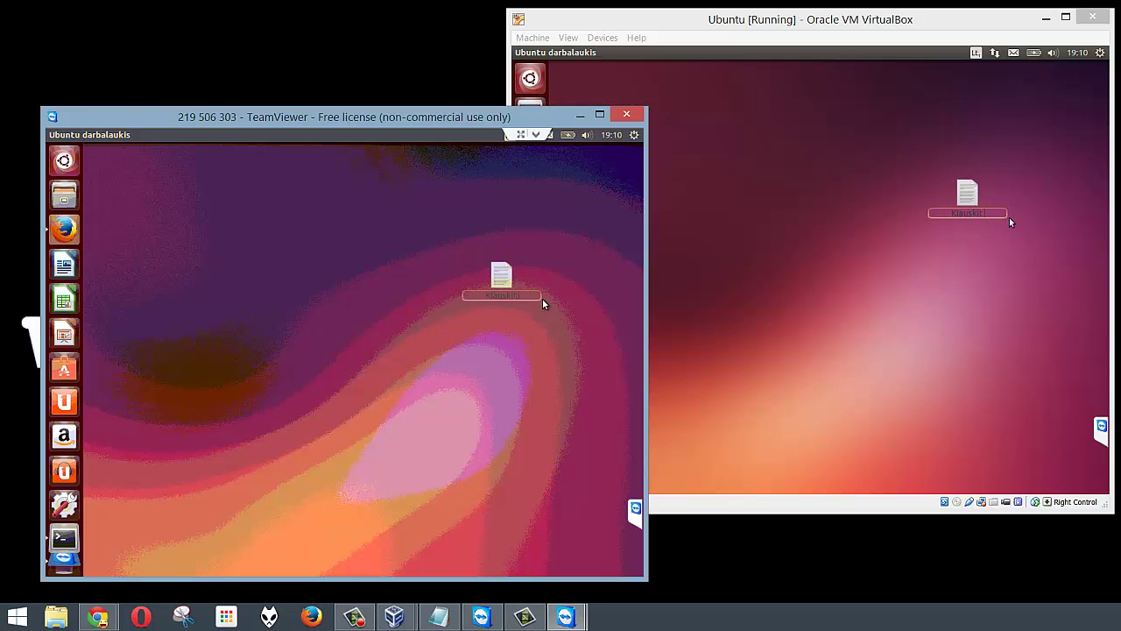
text( lt)
key(Return)
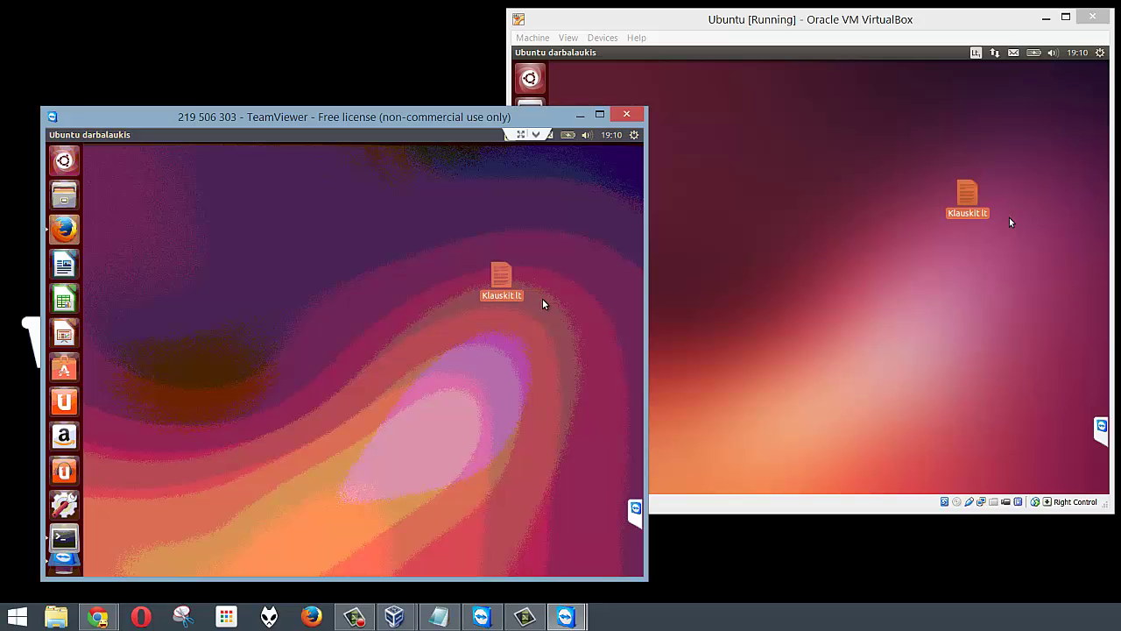
click(582, 115)
click(1046, 17)
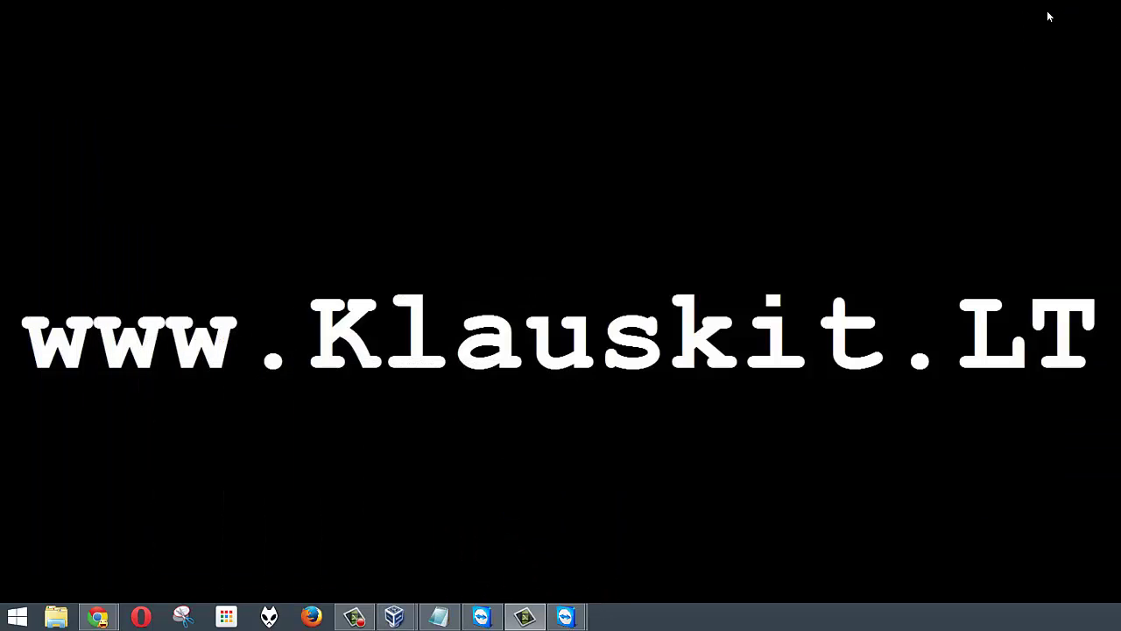